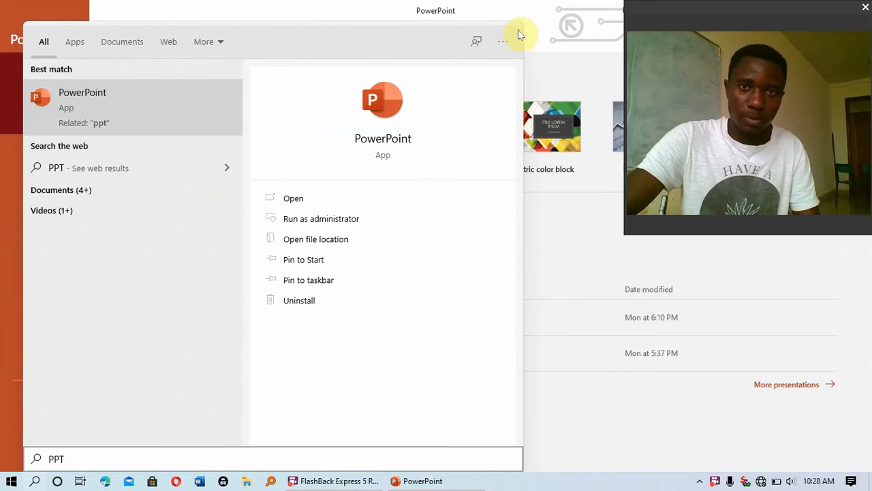
Create a blank presentation, add a slide with the blank layout, and delete the original title slide.
left_click(543, 58)
left_click(161, 131)
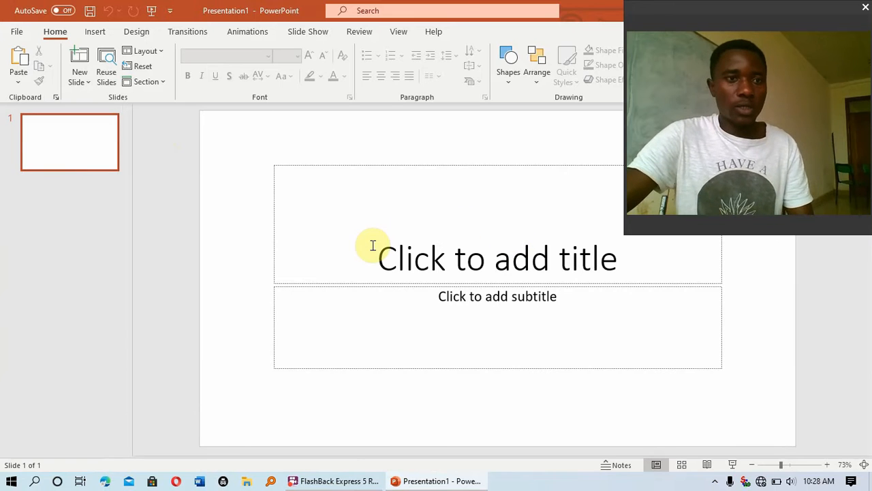
left_click(87, 82)
left_click(116, 251)
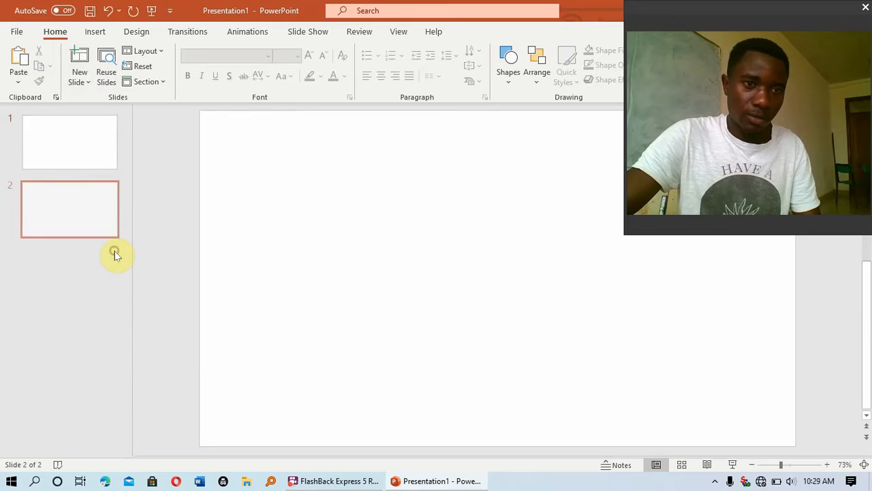
left_click(93, 152)
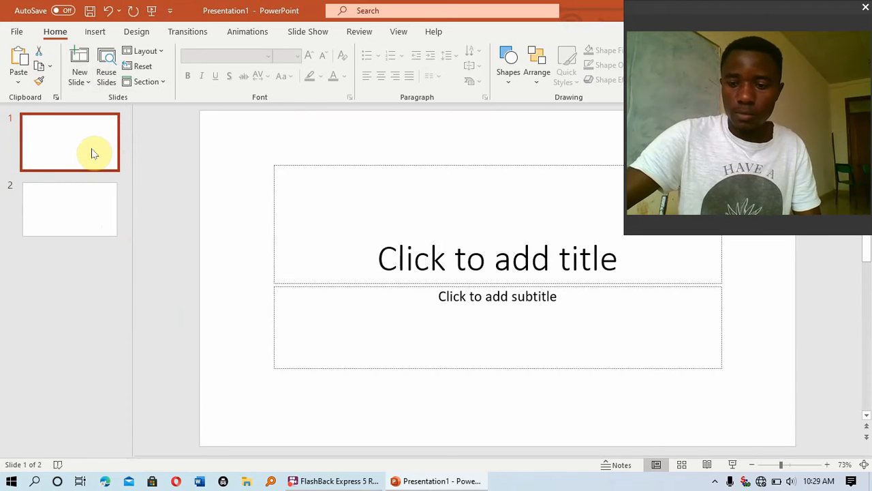
key("Delete")
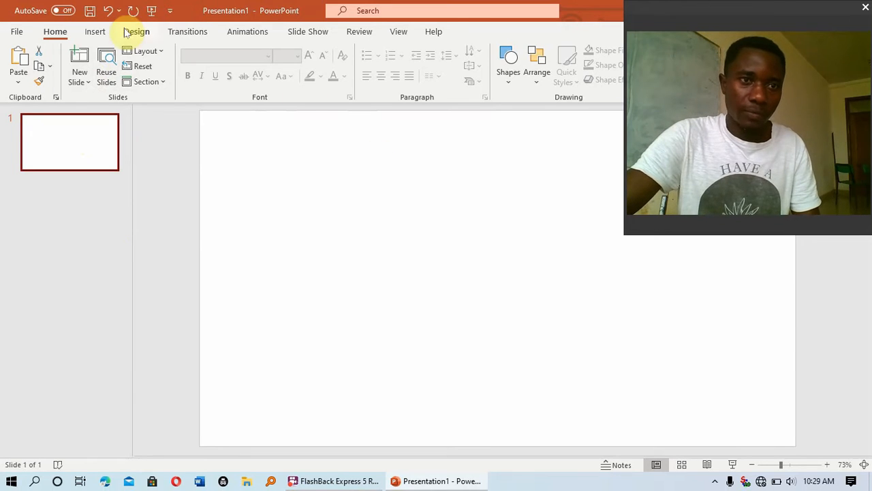
Add the QR4Office add-in from the list of installed Office add-ins.
left_click(95, 32)
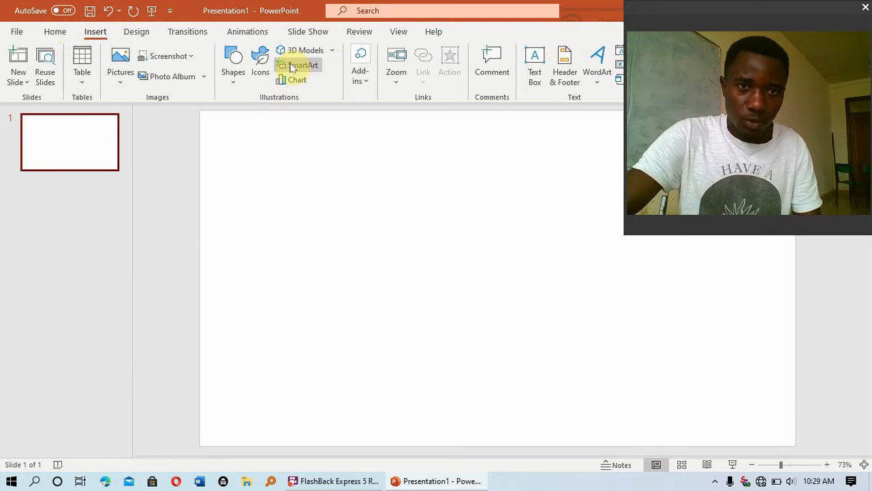
left_click(367, 79)
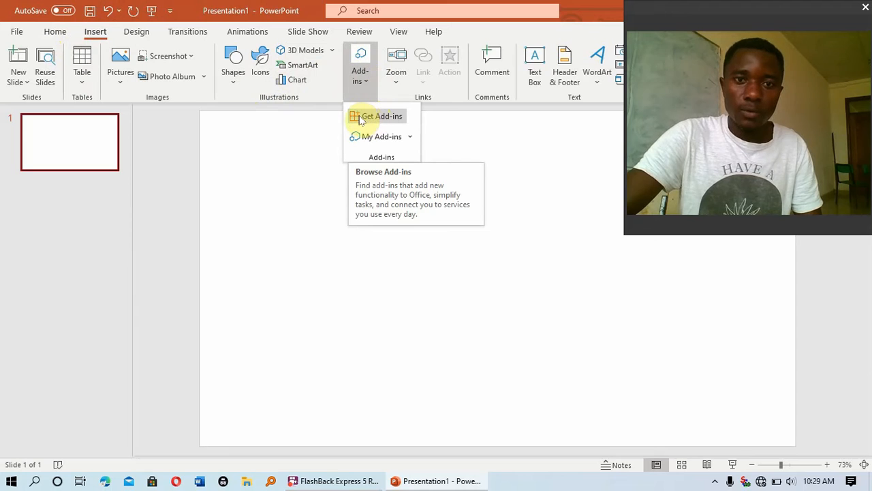
left_click(361, 118)
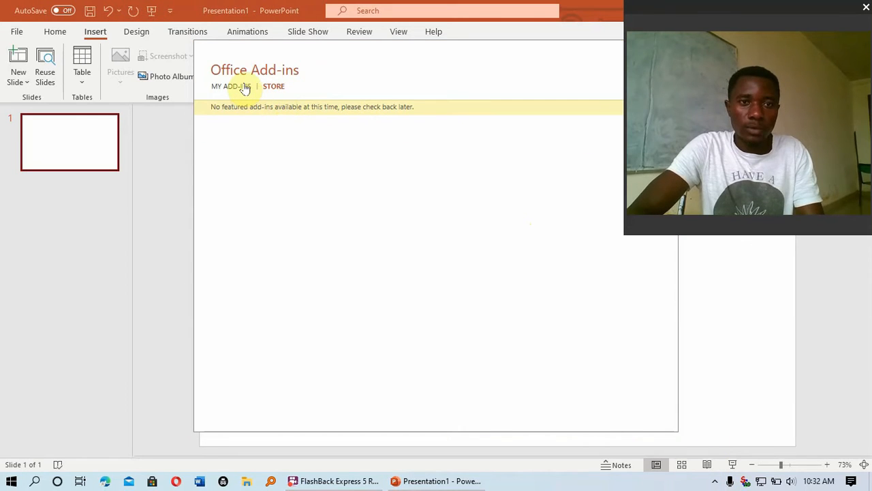
left_click(242, 88)
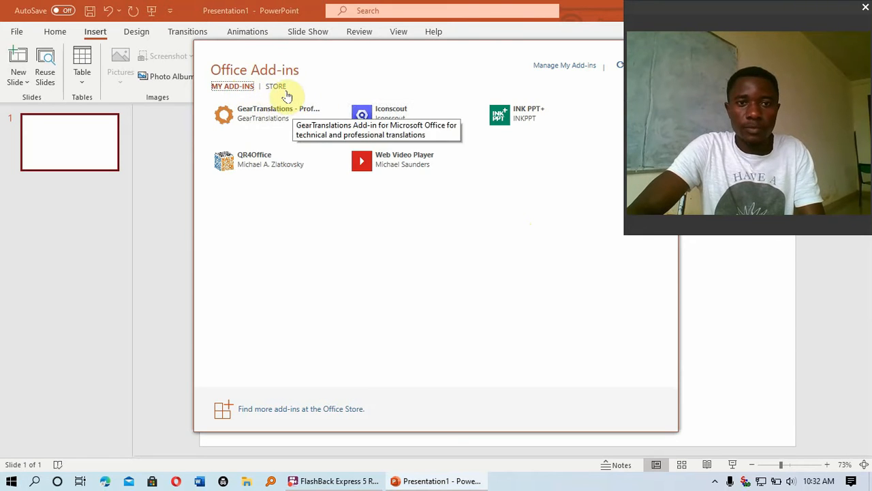
left_click(274, 87)
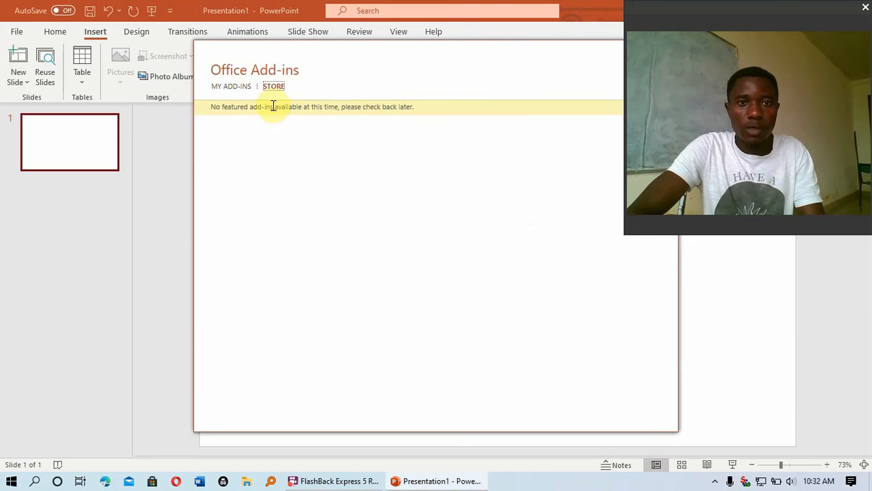
left_click(235, 87)
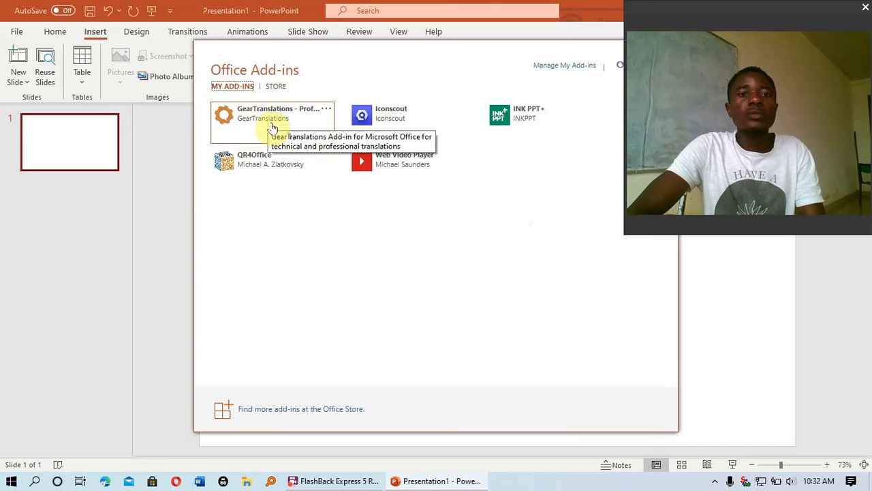
left_click(259, 156)
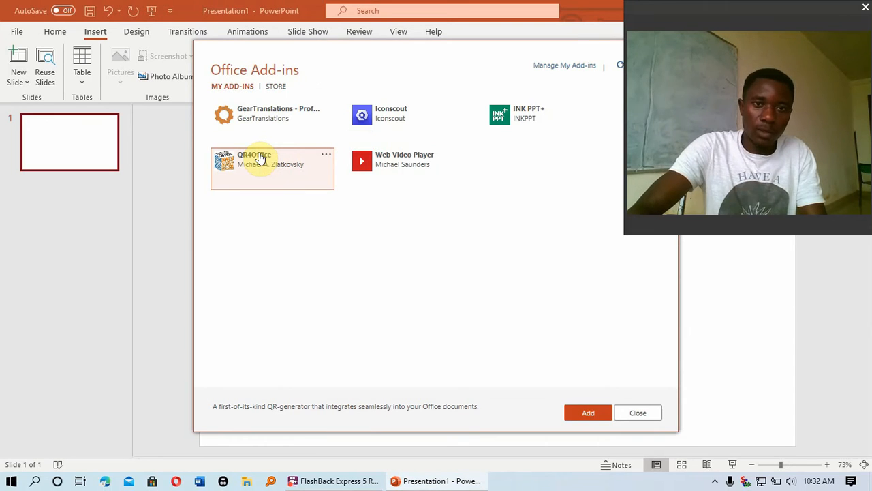
left_click(587, 413)
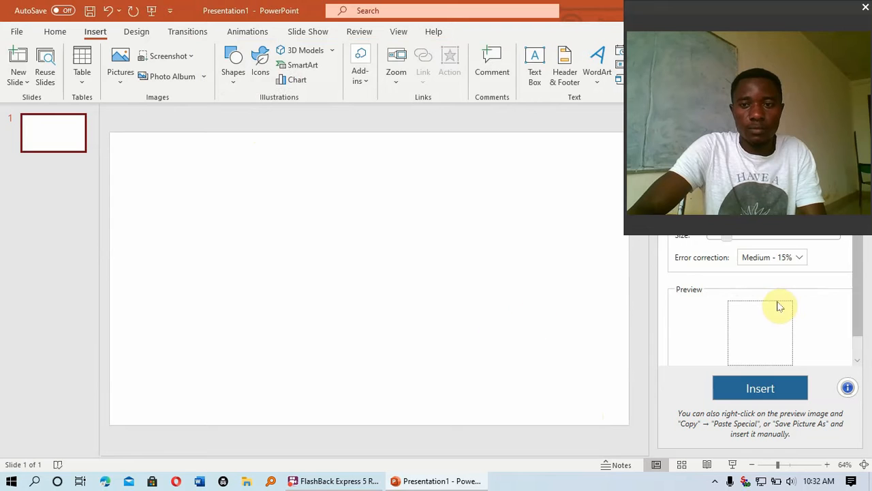
left_click_drag(859, 298, 856, 327)
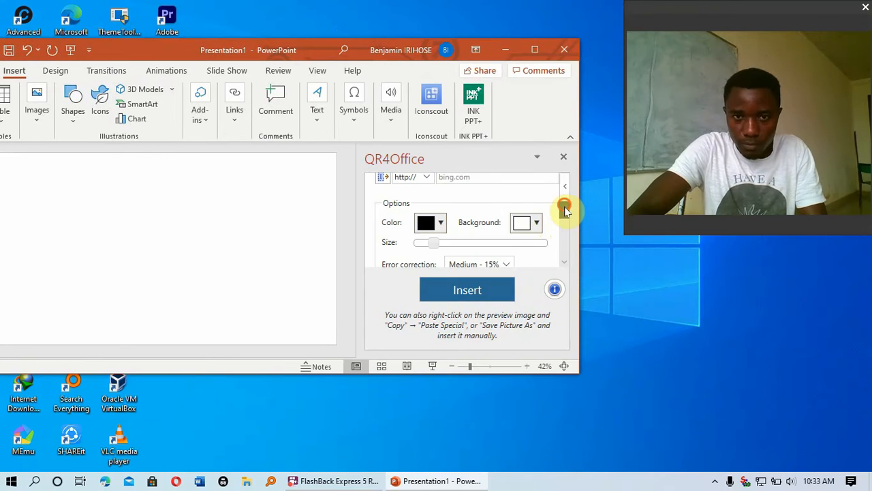
left_click_drag(564, 209, 565, 185)
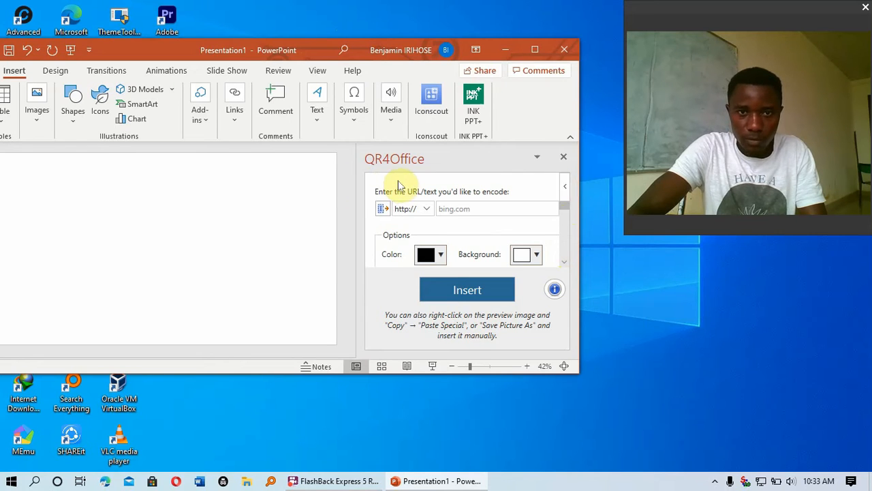
left_click(445, 209)
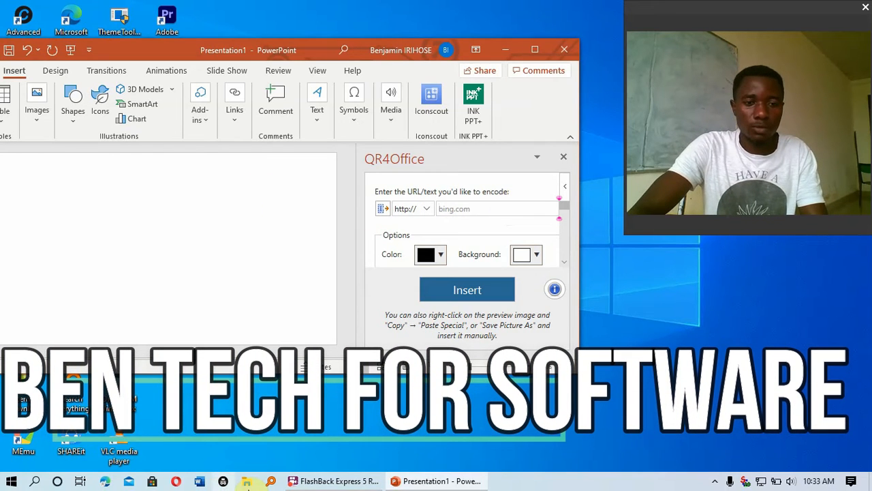
left_click(444, 209)
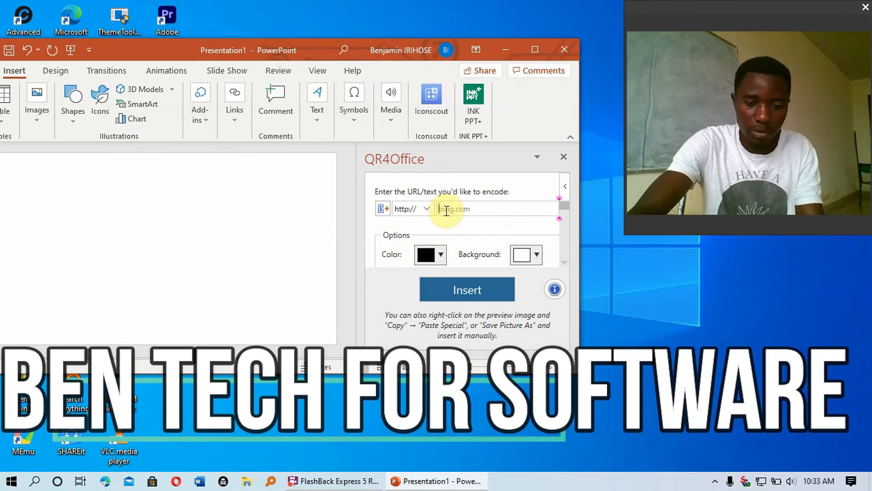
type("https://www.youtube.com/channel/UCUYco8xMQOoExAPc5IJsnwQ")
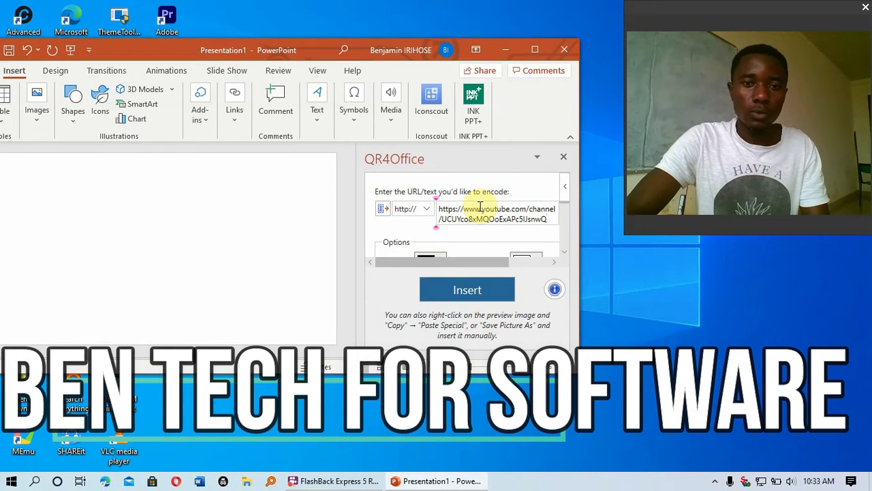
Enlarge the PowerPoint window's height and set the QR code's size to about 259 x 259 px.
scroll(471, 205, "down", 2)
left_click_drag(259, 388, 257, 458)
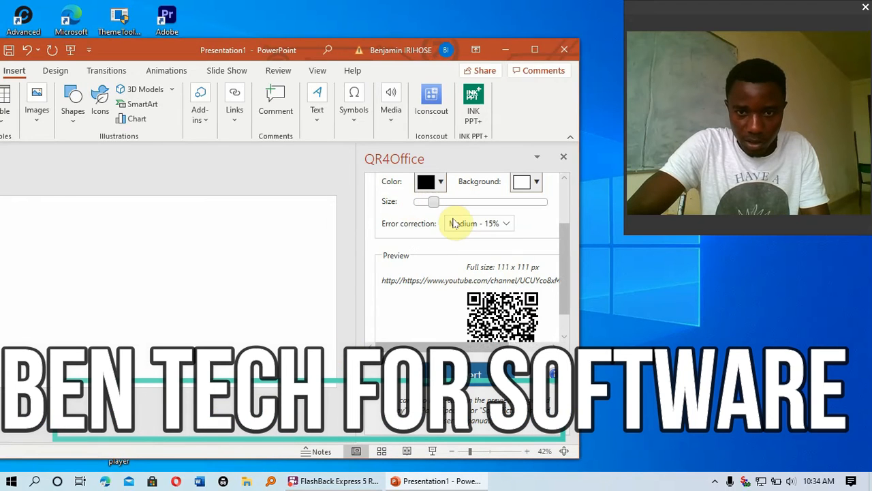
left_click_drag(432, 202, 464, 203)
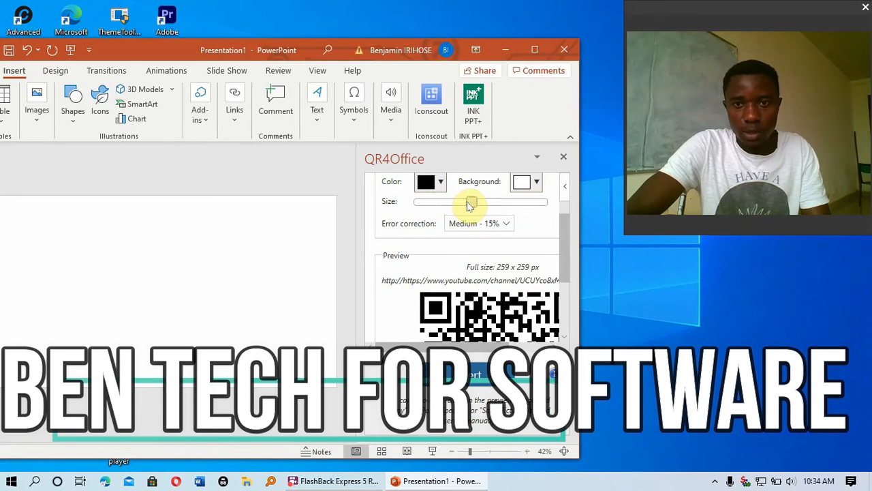
Give the QR code a red background and a green code colour, and insert it on the slide.
left_click(538, 184)
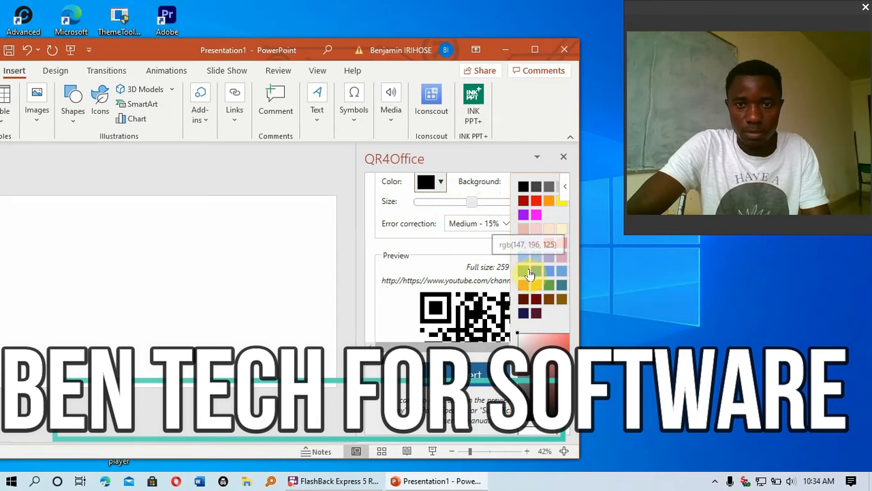
left_click(524, 200)
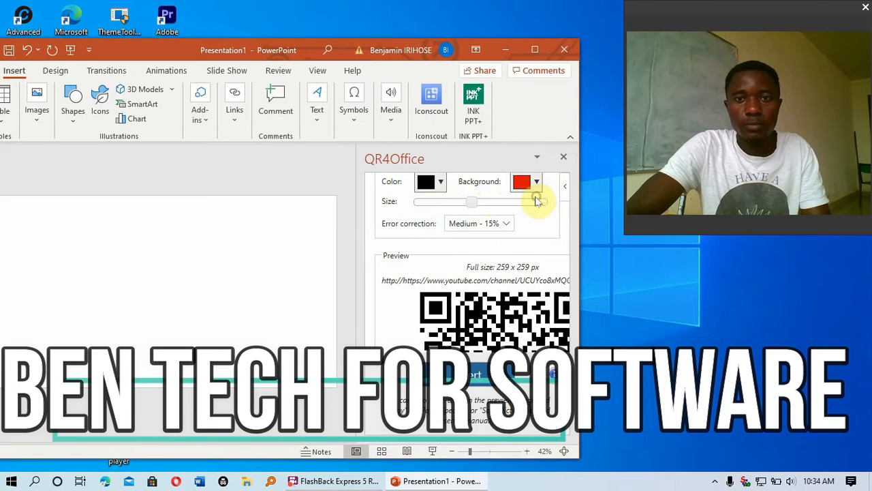
left_click(441, 184)
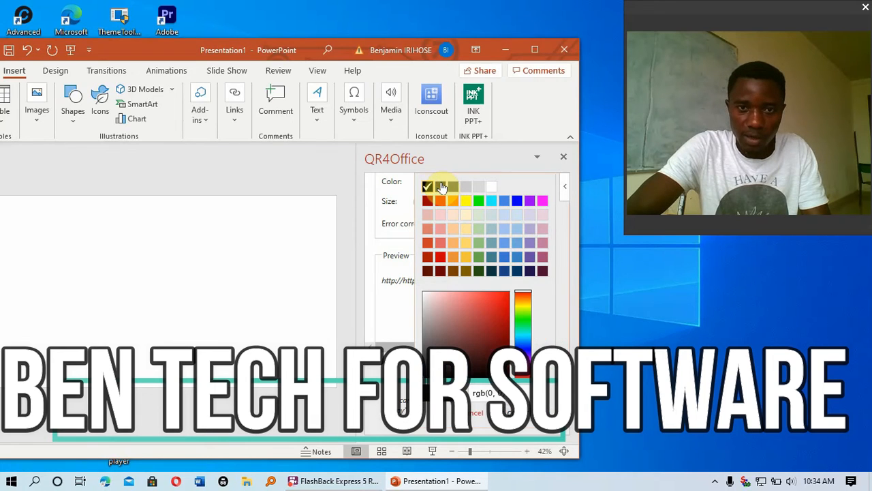
left_click(478, 201)
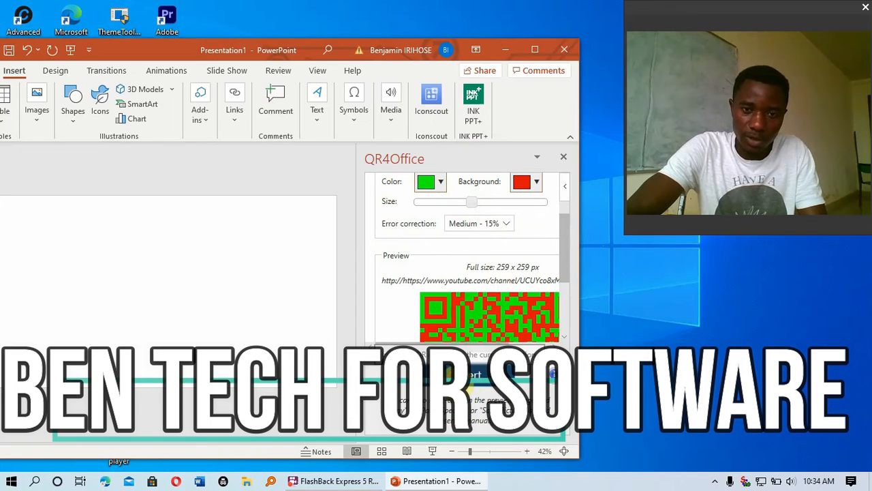
left_click(466, 374)
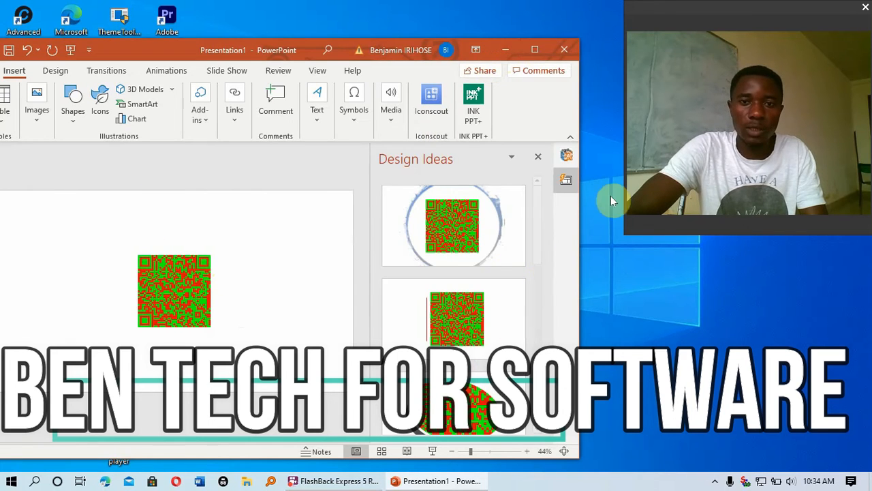
Browse the suggested slide designs and apply the one with the blue brushed circle around the QR code.
scroll(538, 273, "down", 3)
left_click_drag(538, 274, 527, 314)
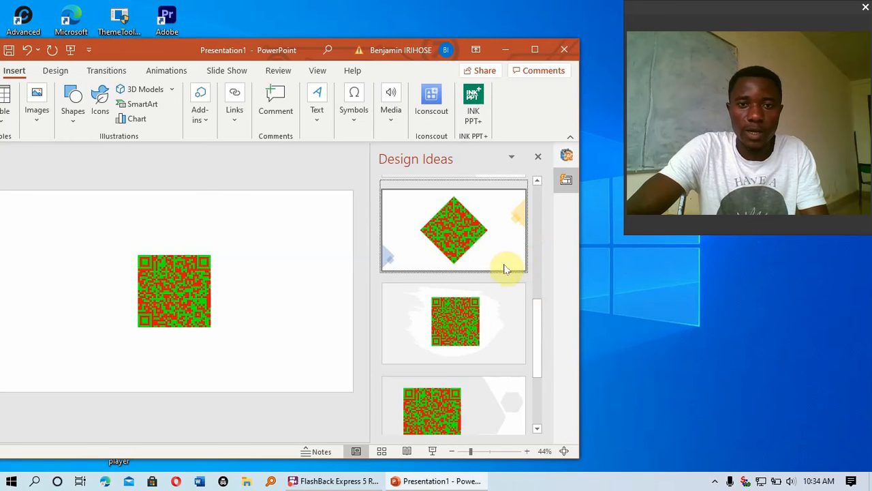
left_click_drag(536, 341, 541, 175)
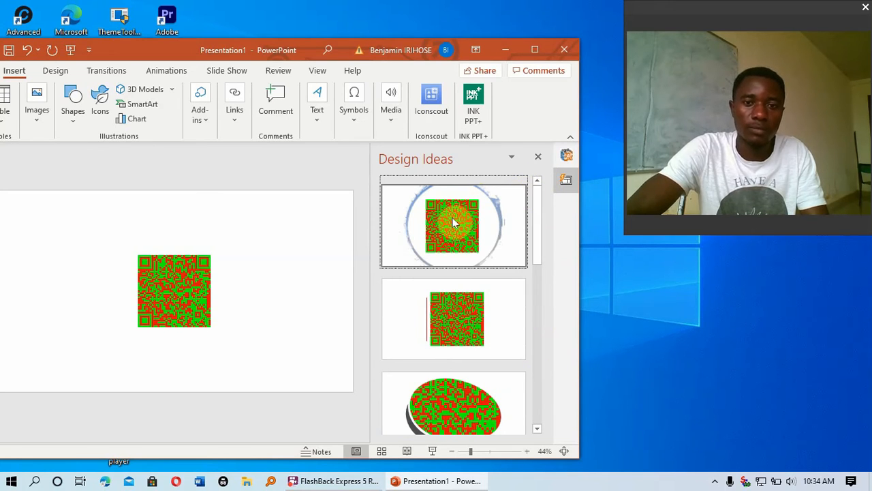
left_click(395, 253)
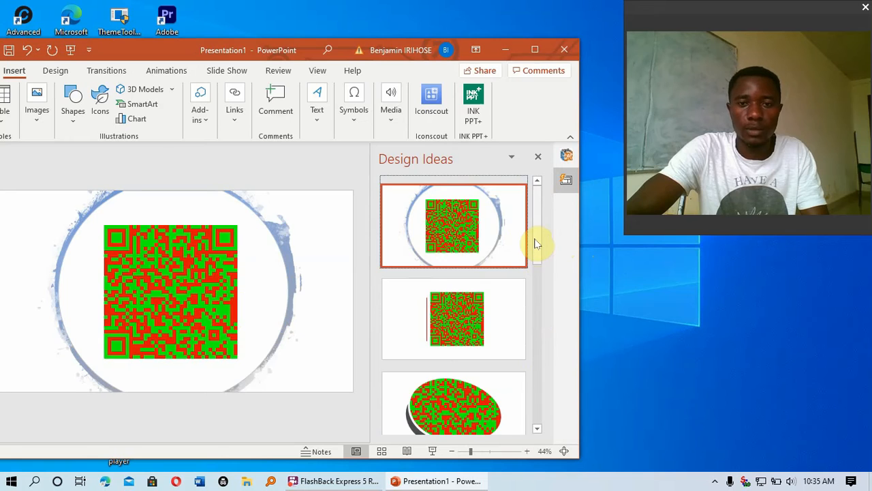
left_click_drag(535, 244, 537, 310)
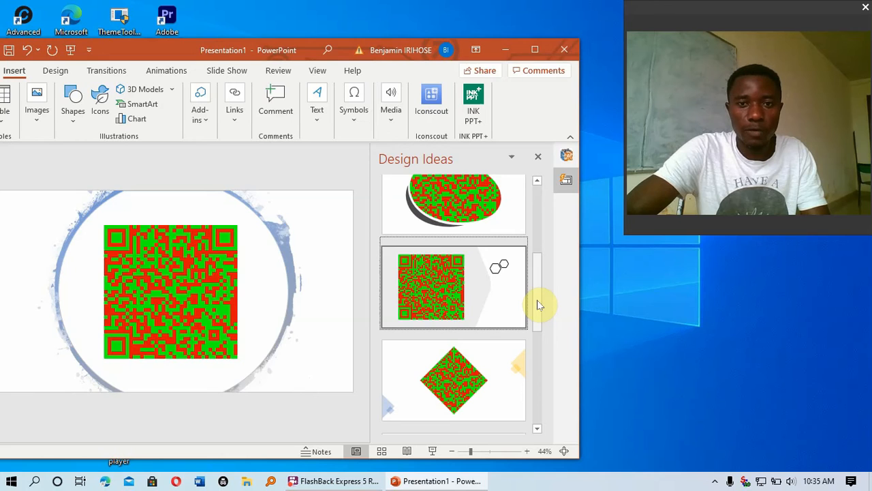
left_click_drag(538, 303, 549, 220)
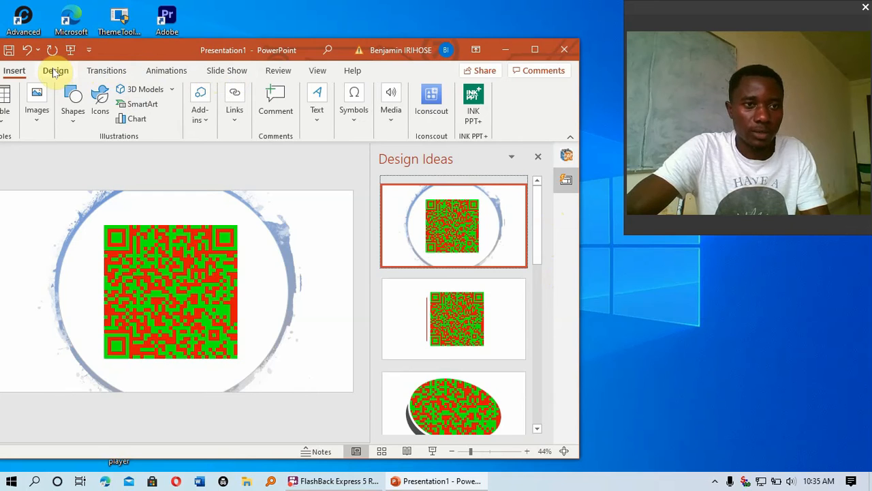
Open the Office Add-ins store from PowerPoint and search it for "QR CODE".
left_click(10, 73)
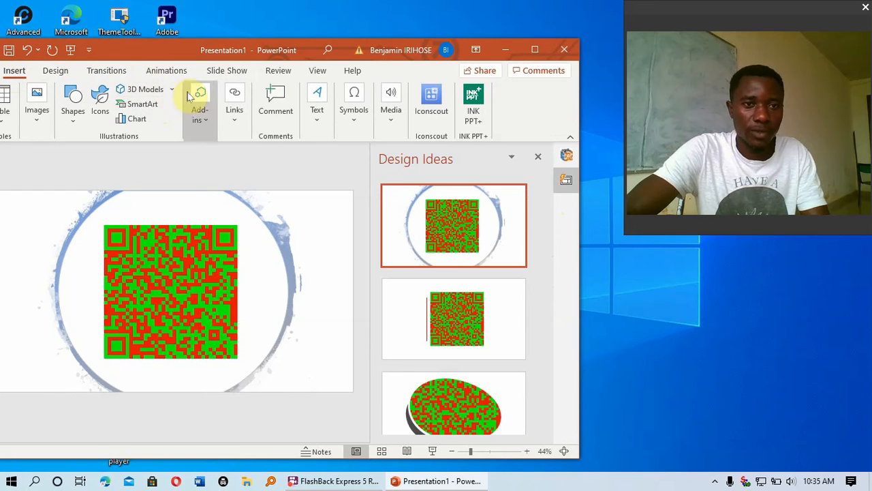
left_click(201, 112)
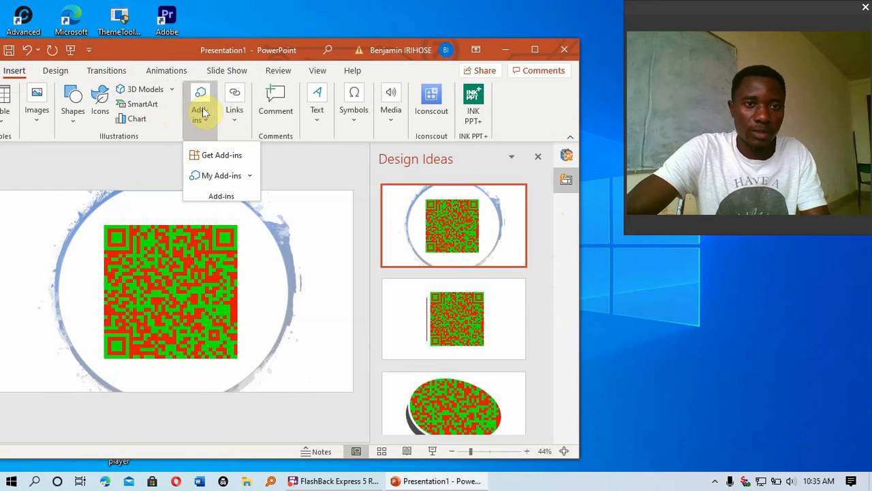
left_click(231, 160)
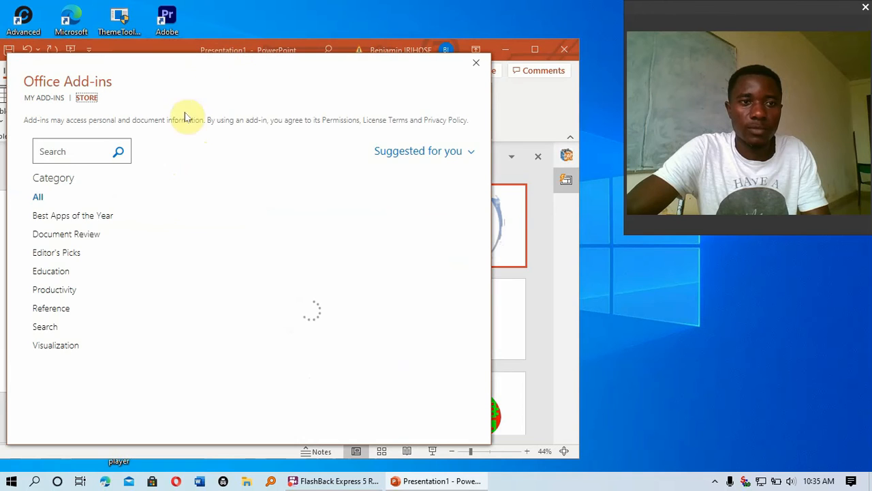
left_click(94, 153)
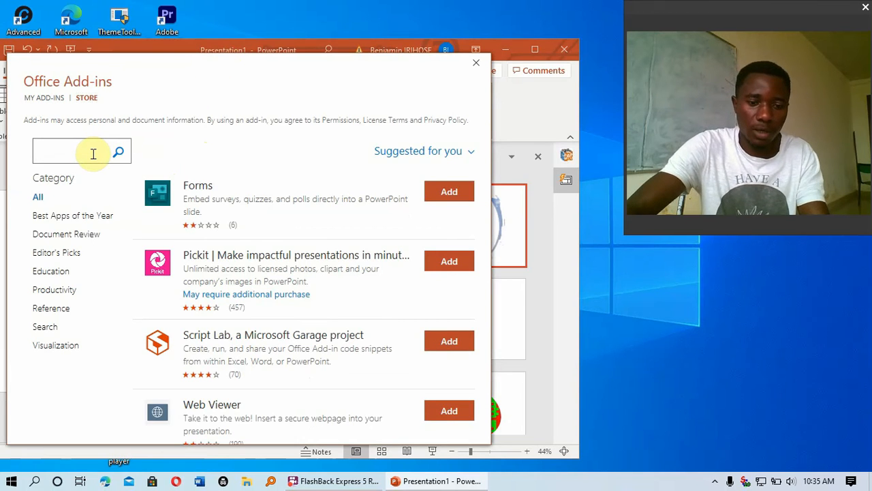
type("q")
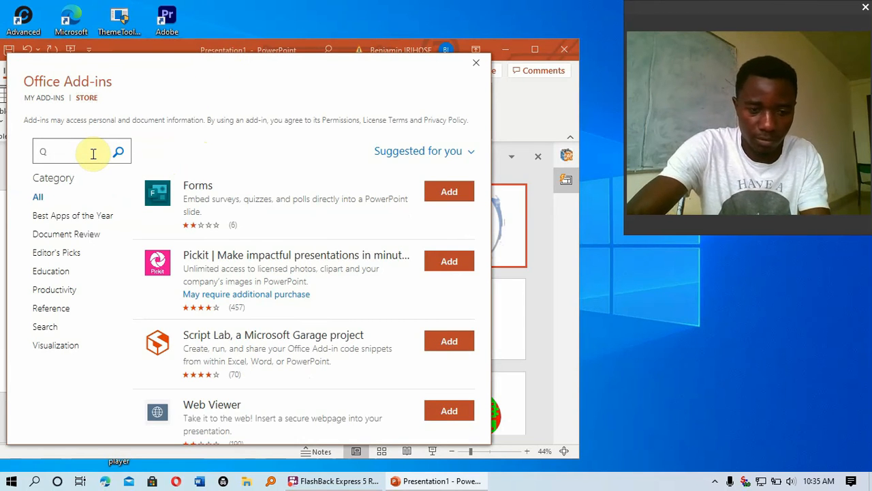
type("RC")
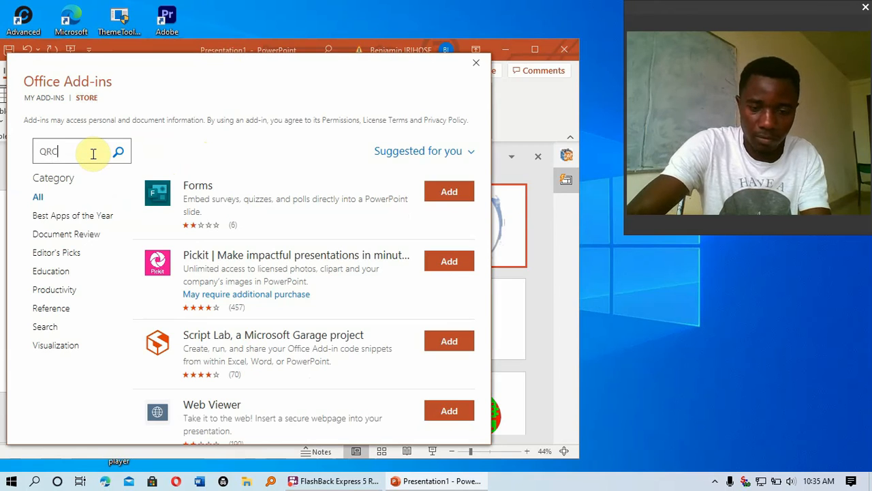
type("ODE")
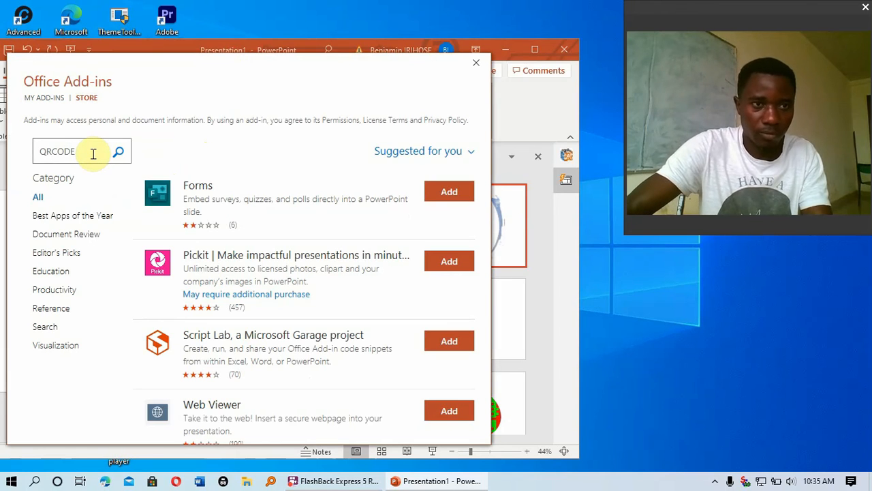
left_click(52, 150)
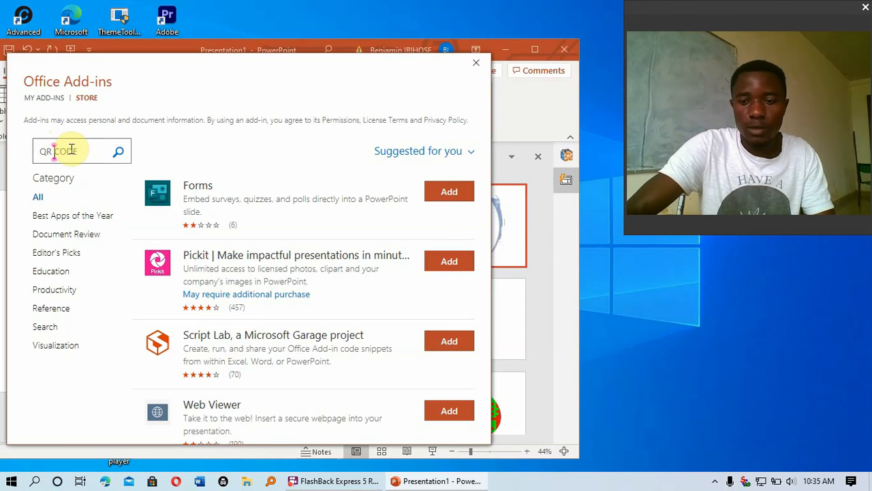
key("Return")
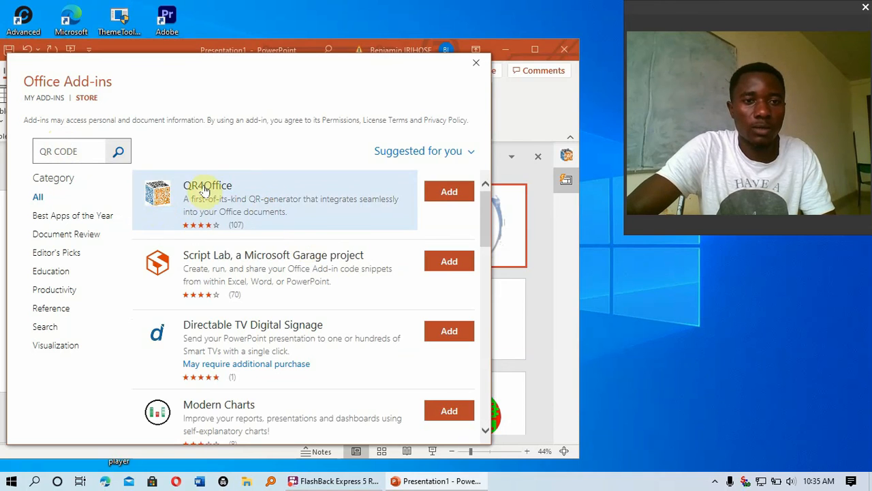
Add the QR4Office add-in, accept its license terms and privacy policy, and maximize the PowerPoint window.
left_click(455, 192)
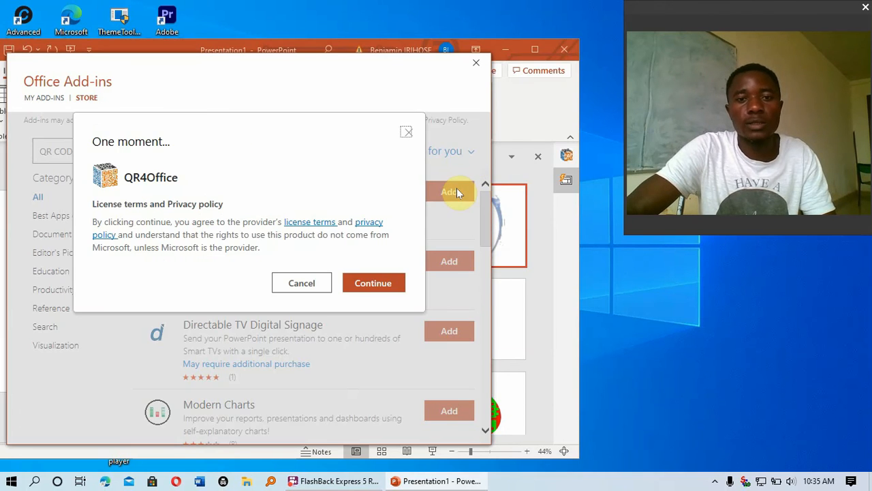
left_click(375, 282)
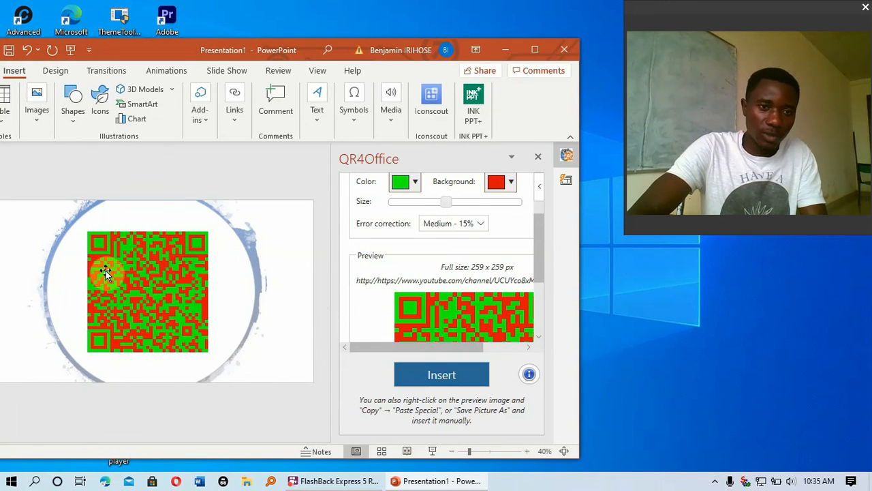
left_click(542, 53)
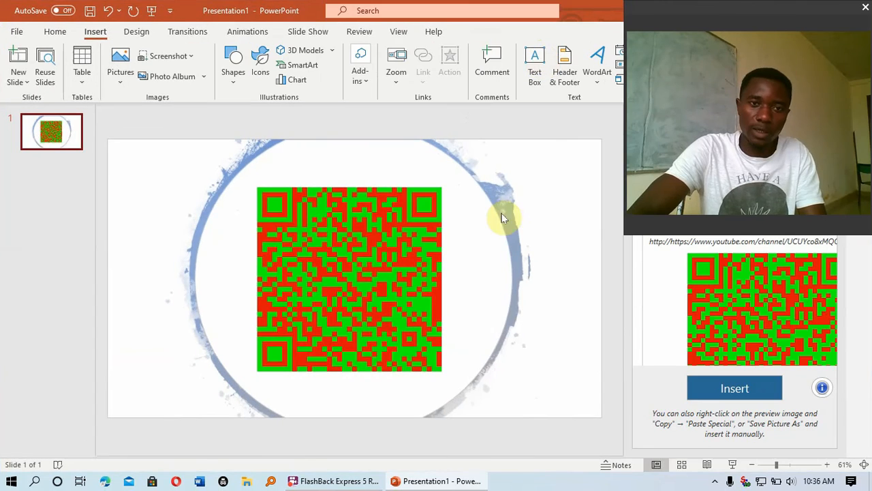